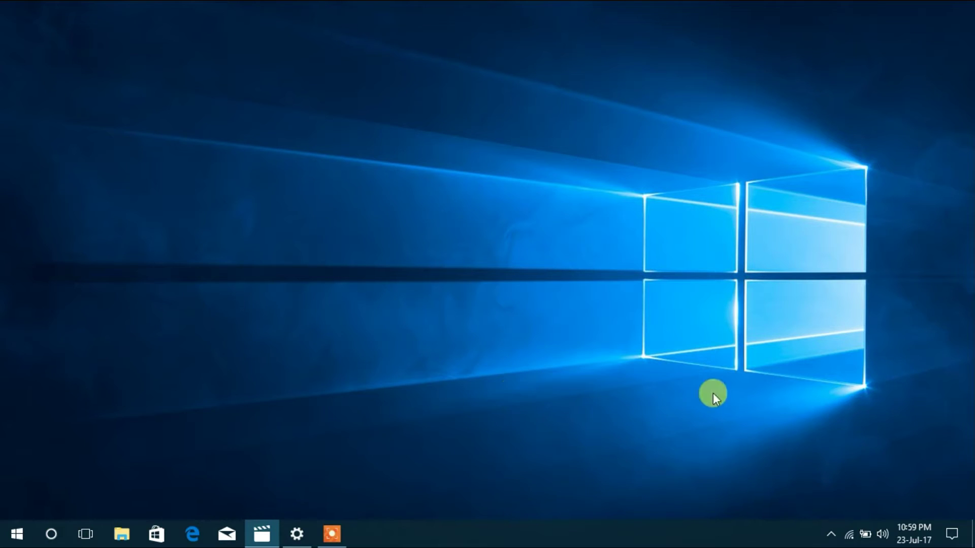
Check the Action Center tiles, then confirm Bluetooth is On under Settings > Devices
left_click(831, 534)
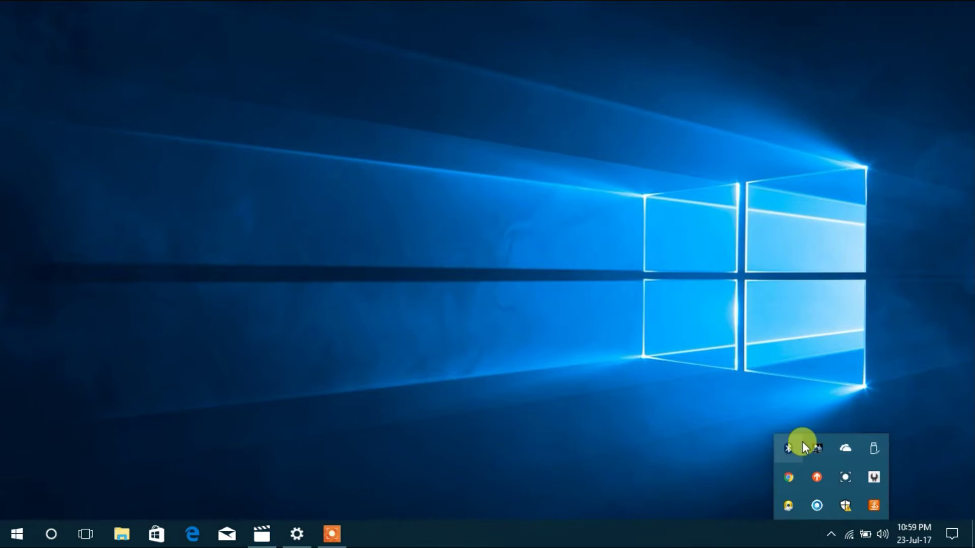
left_click(951, 534)
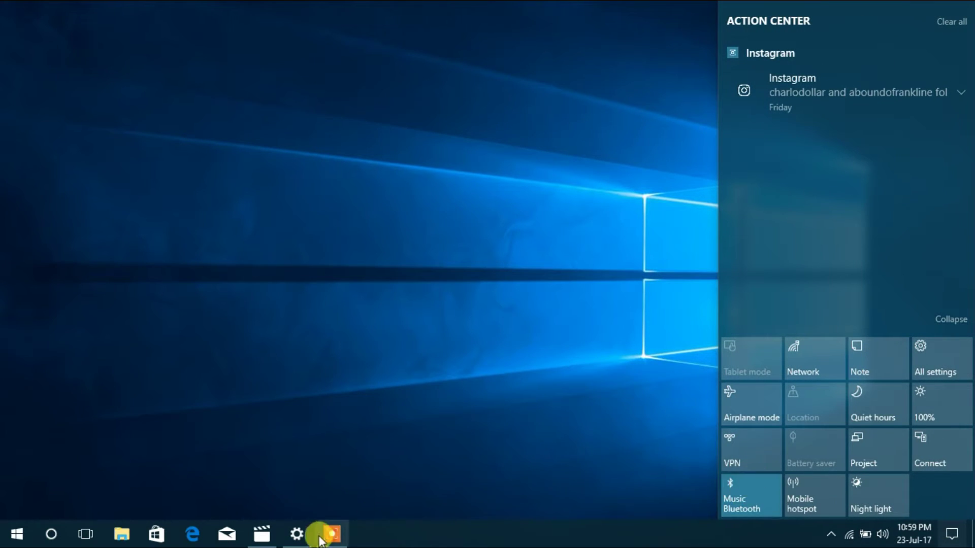
left_click(297, 533)
left_click(528, 218)
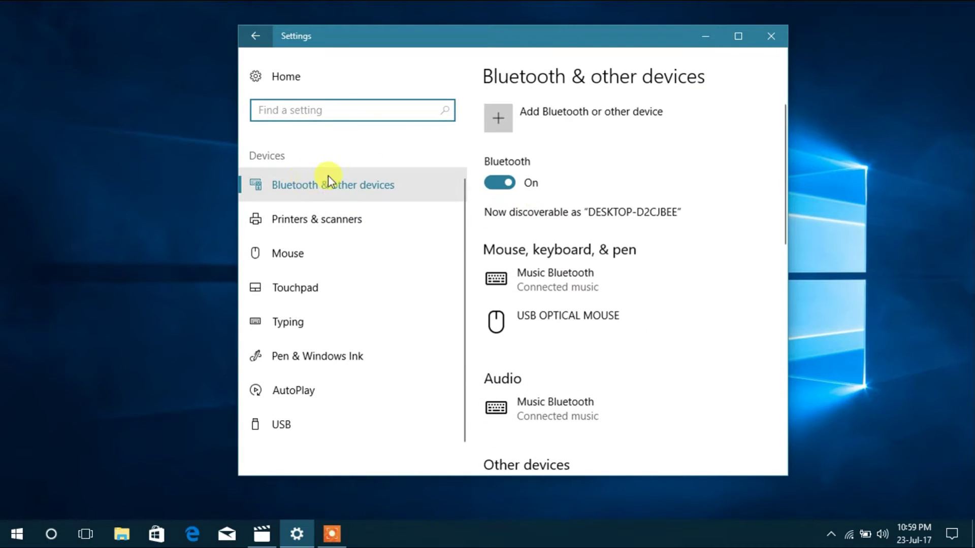
left_click(711, 35)
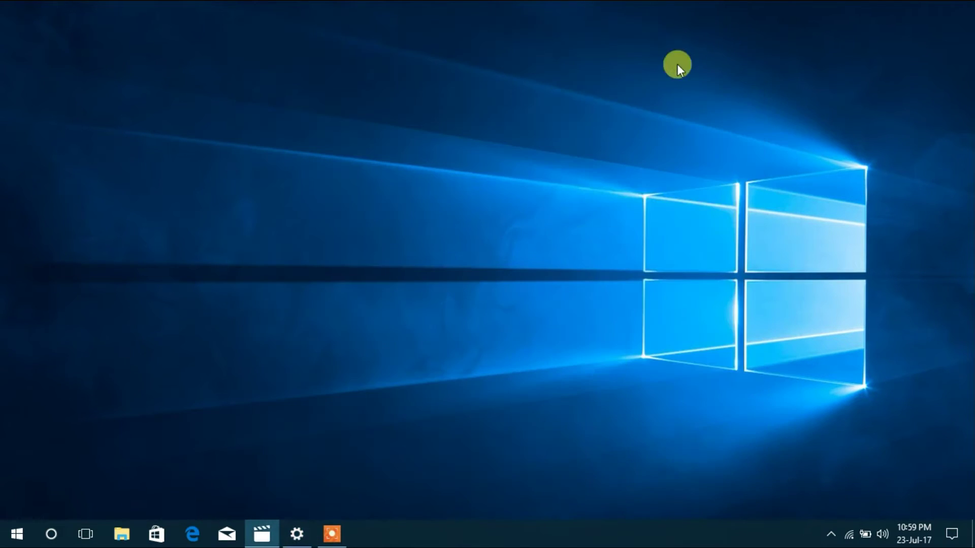
right_click(422, 217)
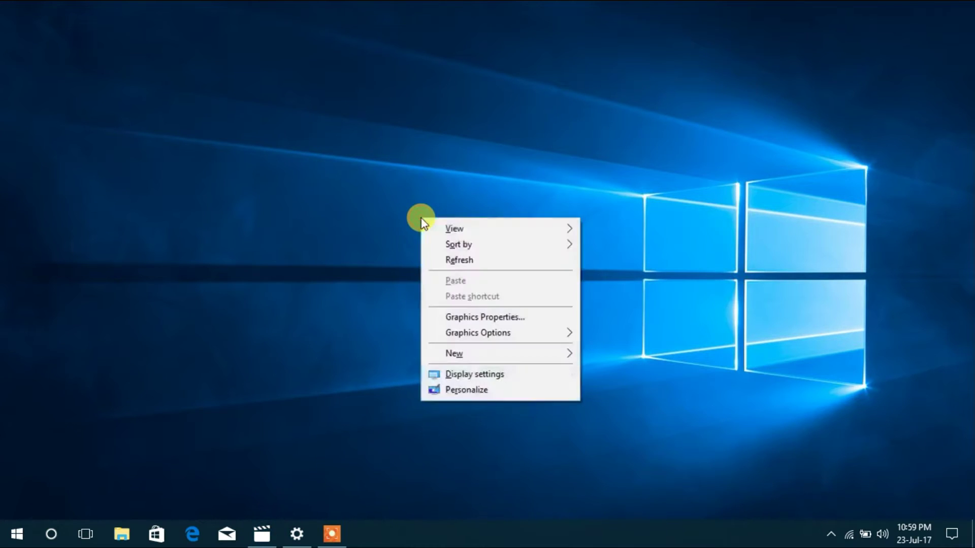
left_click(474, 260)
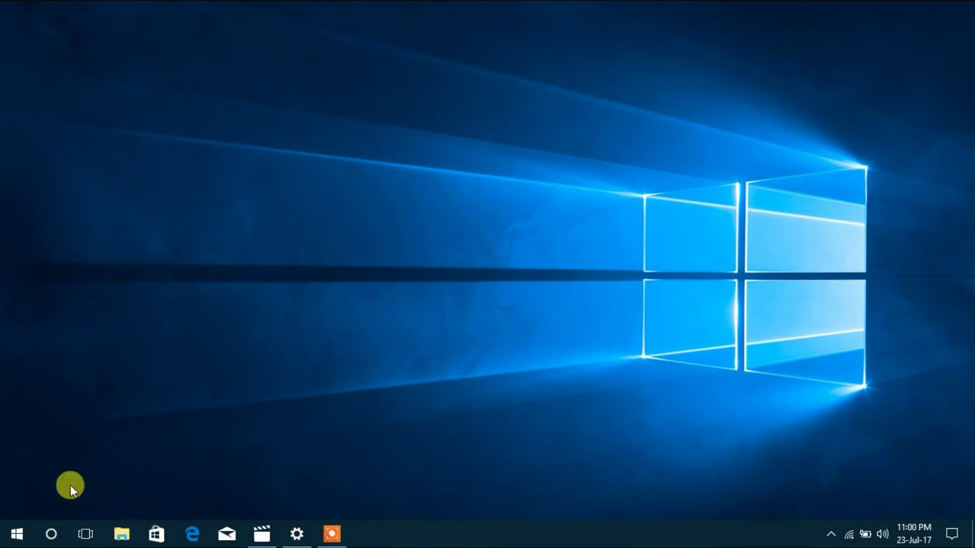
Open Computer Management via the This PC tile's More > Manage, then select Device Manager
left_click(16, 531)
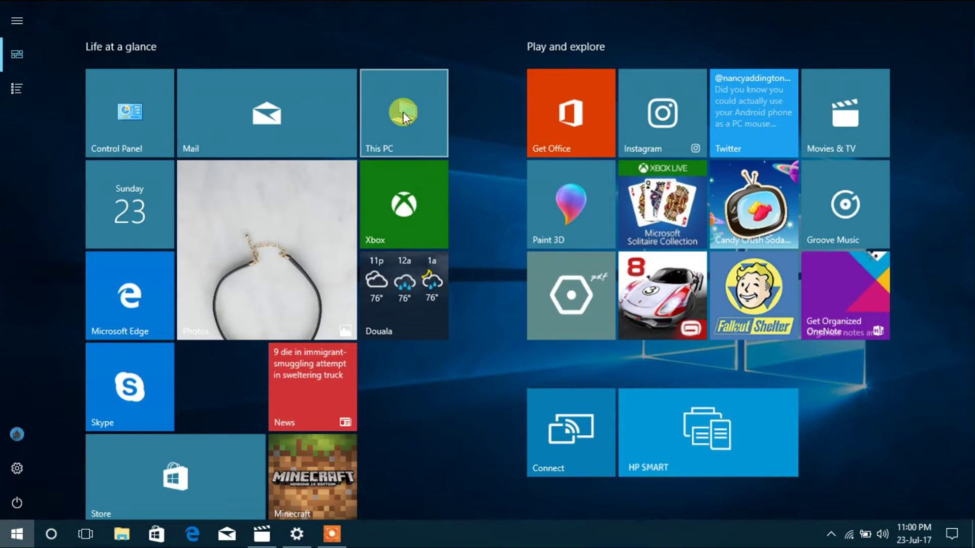
right_click(401, 112)
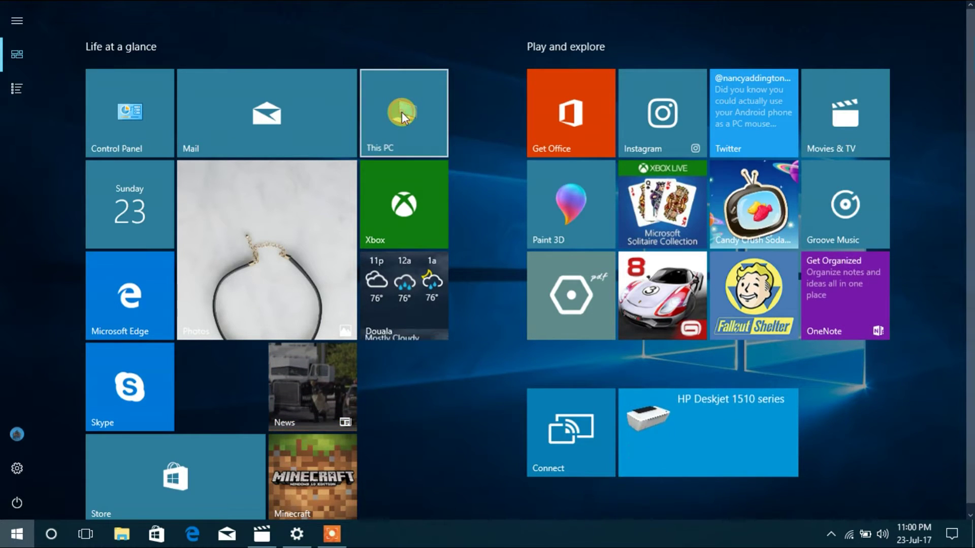
mouse_move(458, 175)
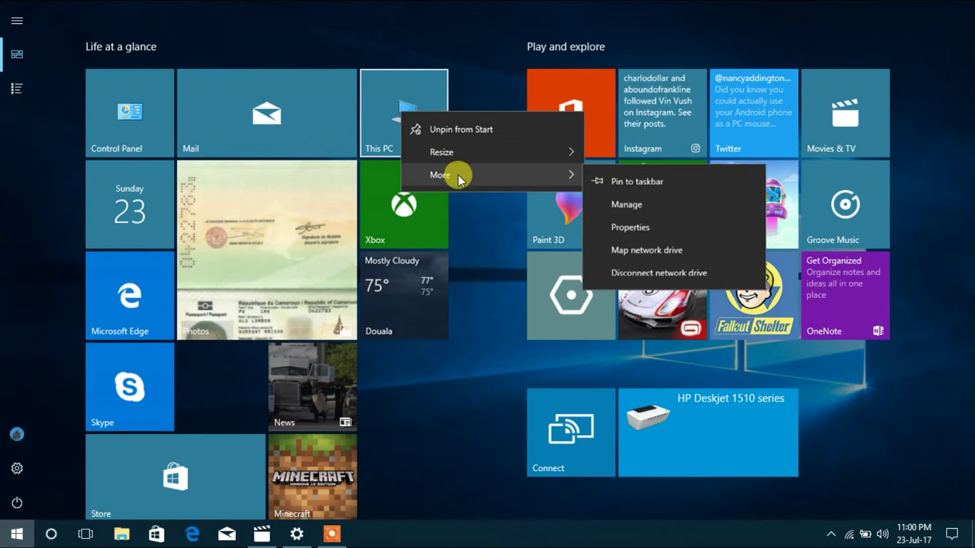
left_click(639, 202)
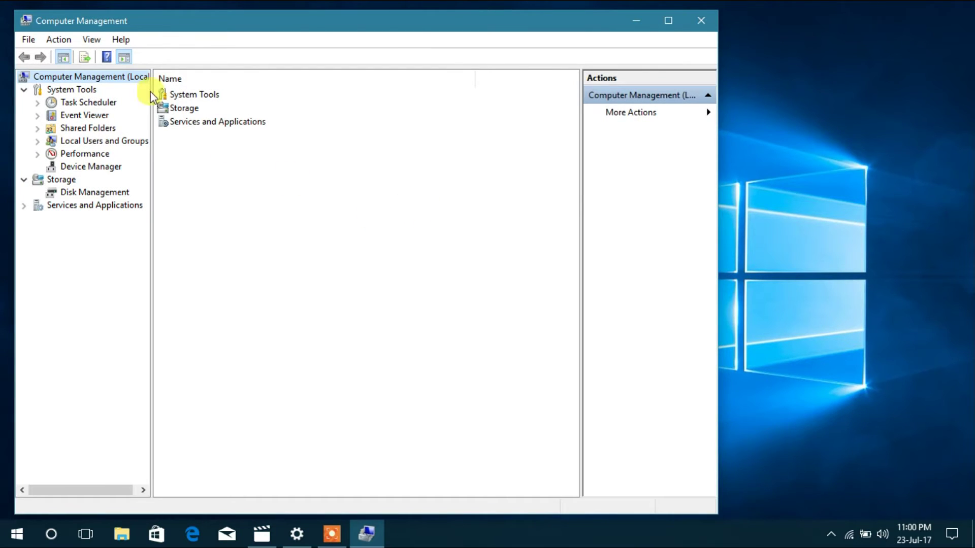
left_click(88, 170)
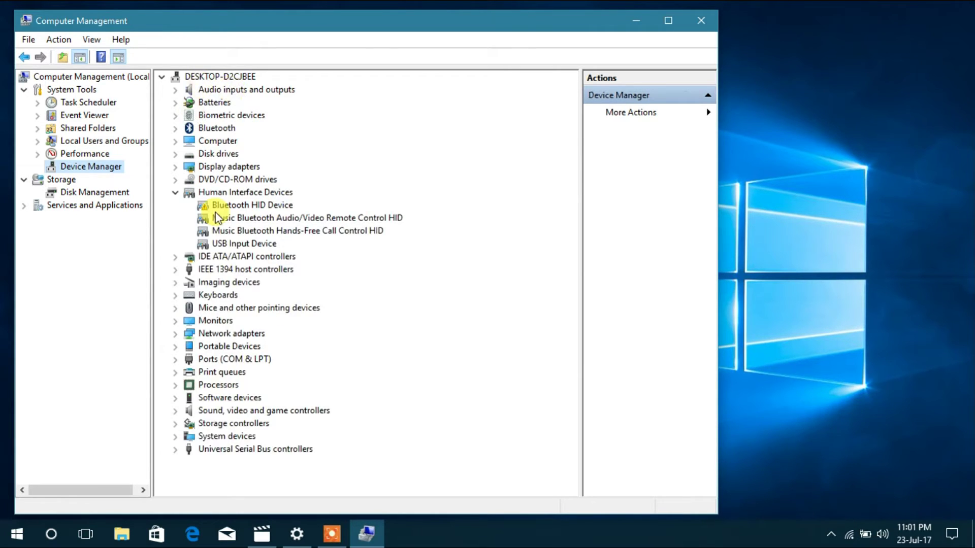
Expand the Bluetooth category in Device Manager, then minimize Computer Management
left_click(175, 128)
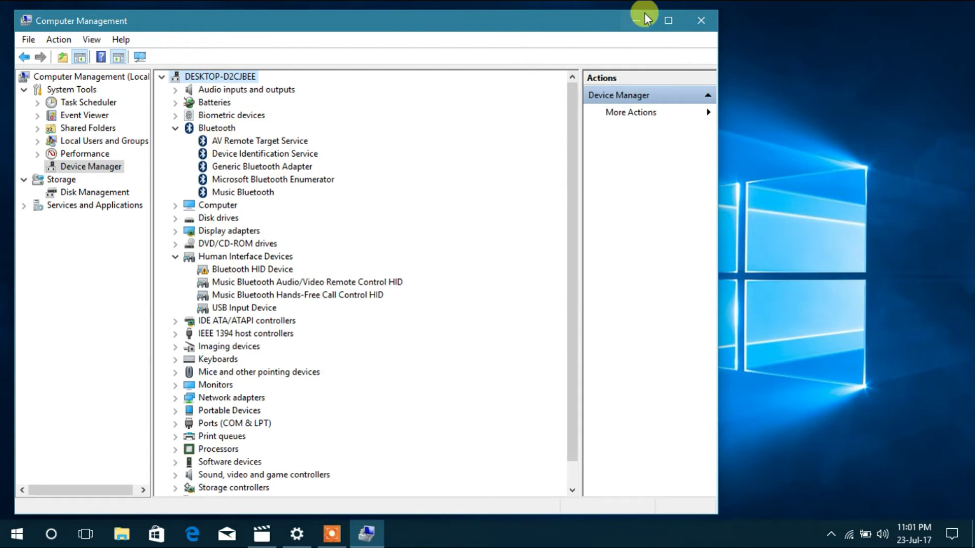
left_click(629, 23)
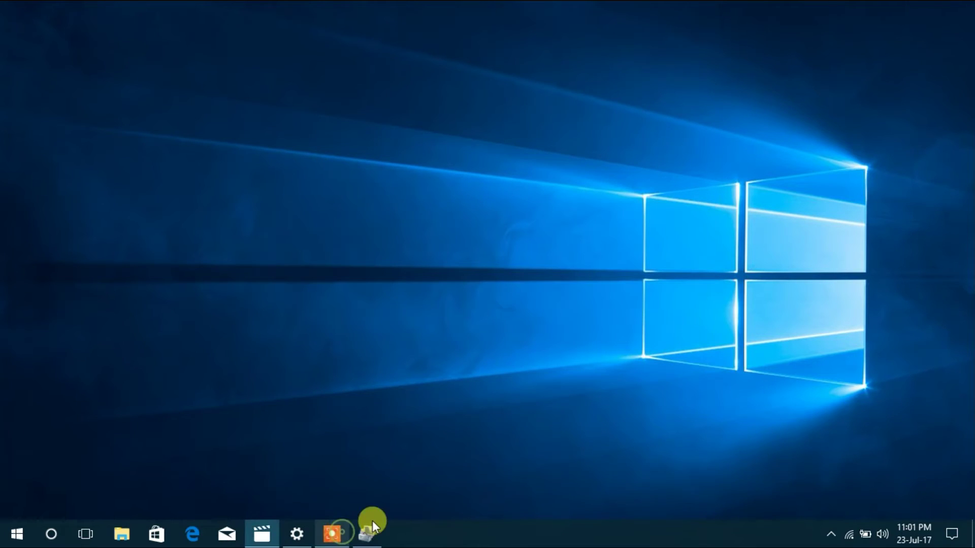
Restore Computer Management and expand Bluetooth Devices to show ThinkPad Bluetooth 3.0
left_click(523, 510)
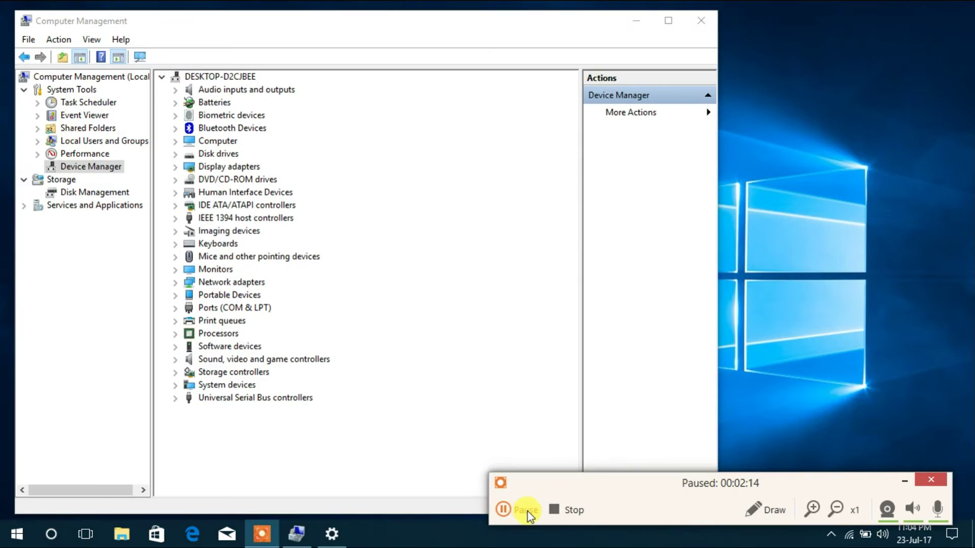
left_click(526, 511)
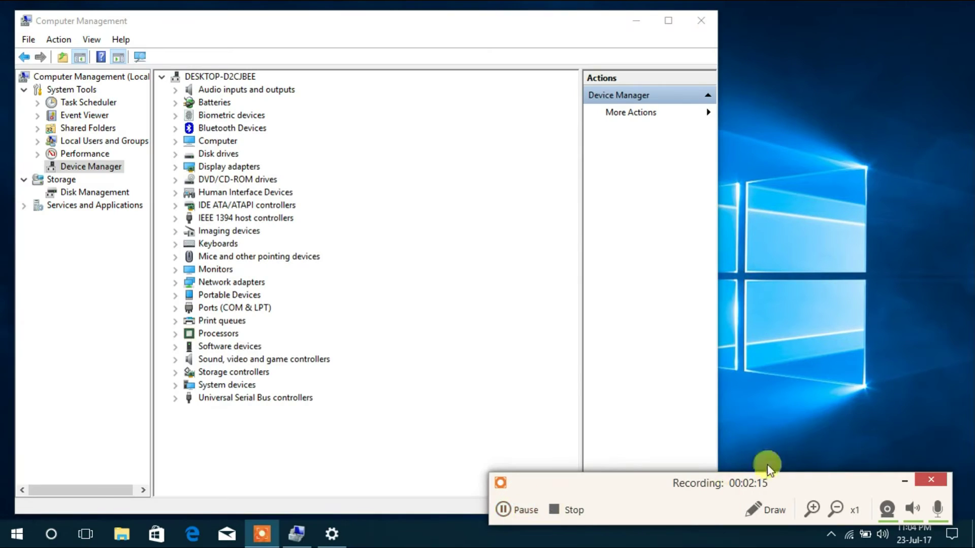
left_click(523, 510)
key("alt+p")
left_click(904, 480)
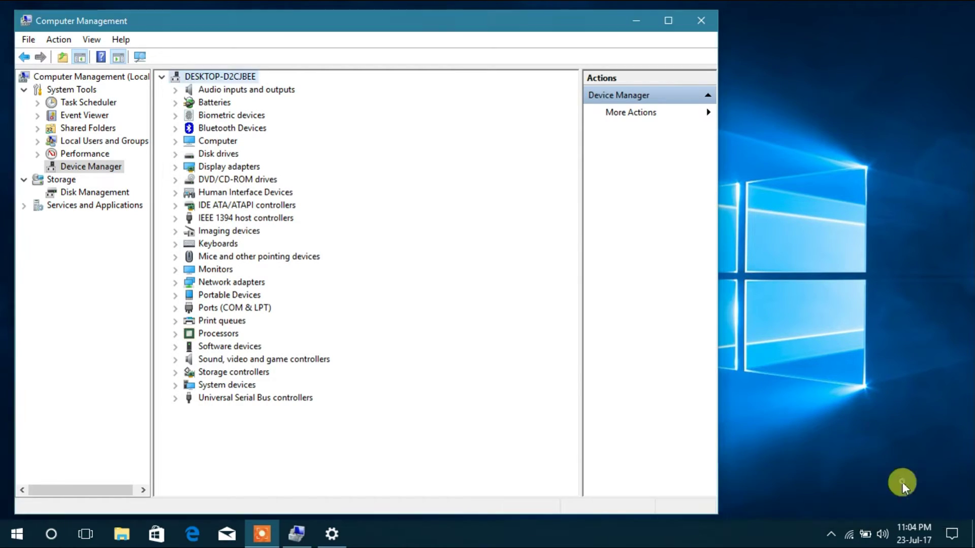
left_click(175, 128)
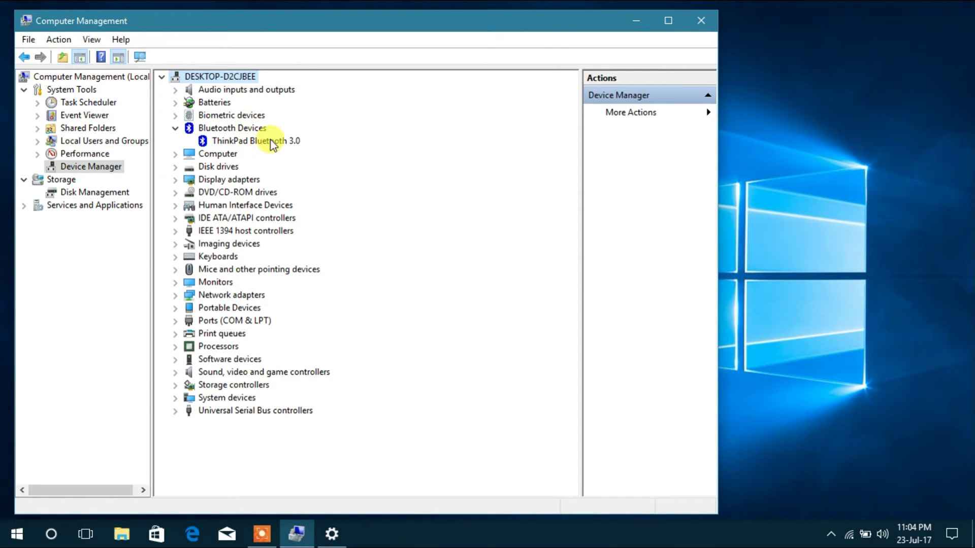
Check Action Center for a Bluetooth tile, then bring up Windows Settings
left_click(832, 532)
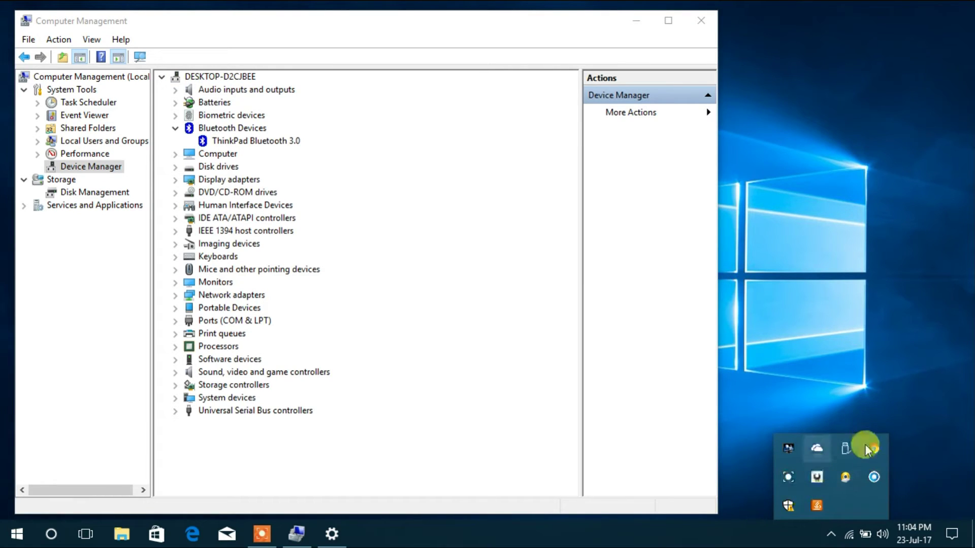
left_click(954, 539)
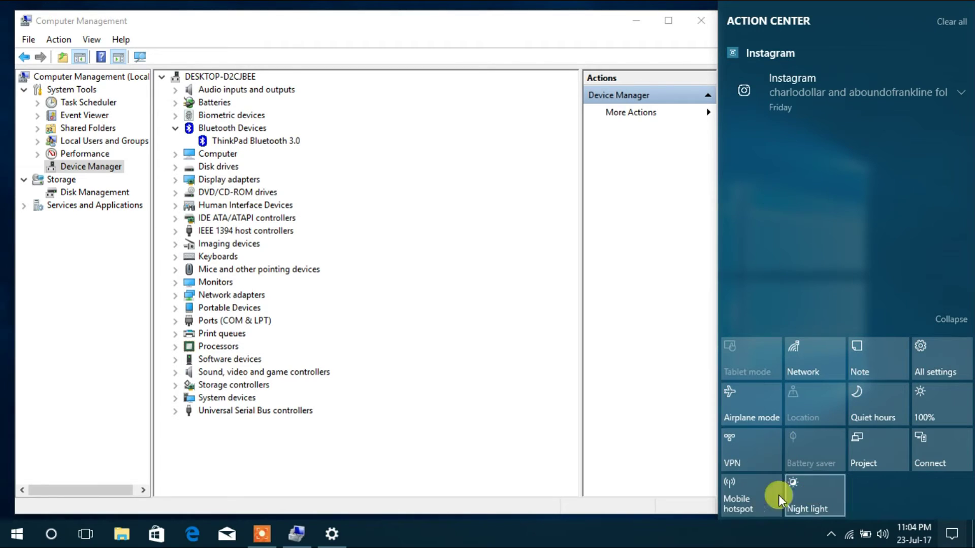
left_click(332, 533)
Go to the Bluetooth & other devices settings page and reload it
left_click(519, 228)
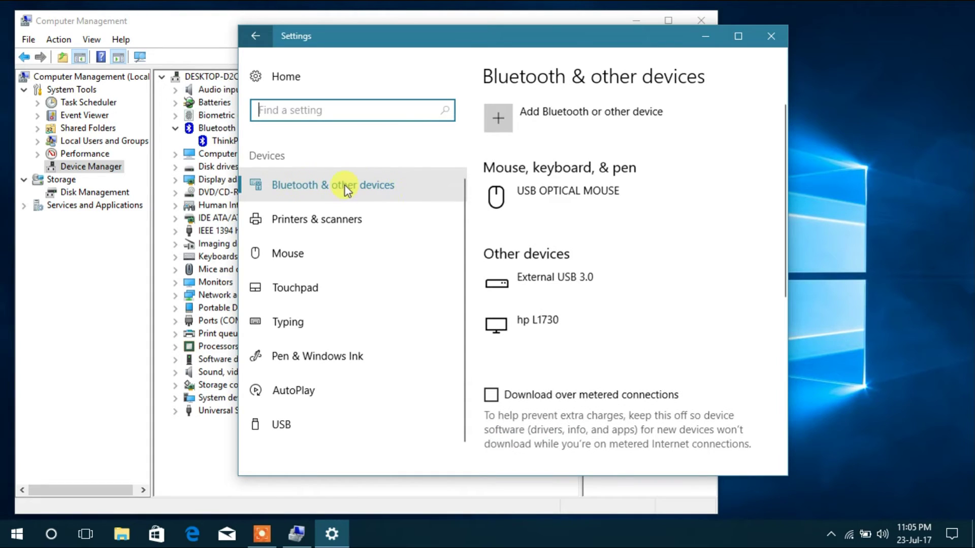
left_click(325, 181)
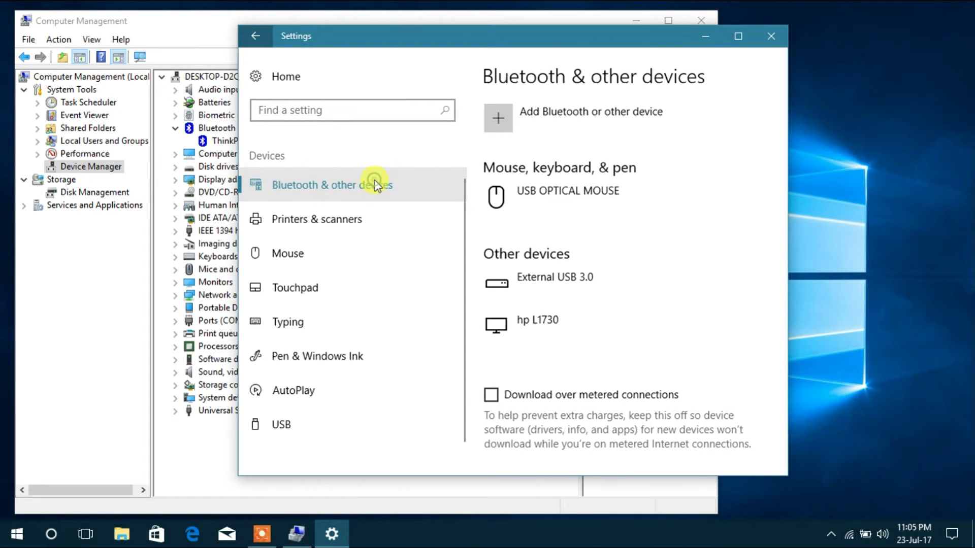
left_click(338, 195)
Try adding a Bluetooth device, cancel after Couldn't connect, and minimize Settings
left_click(533, 118)
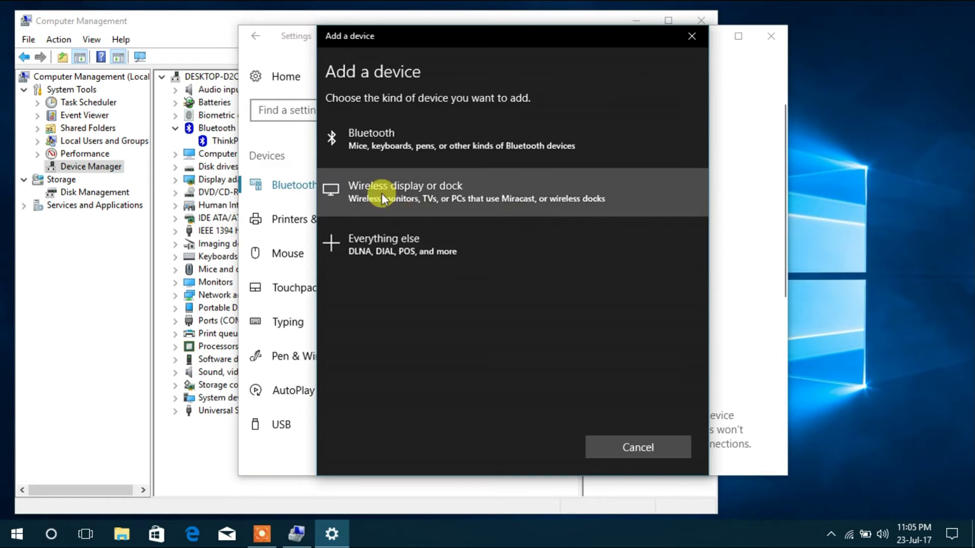
left_click(377, 143)
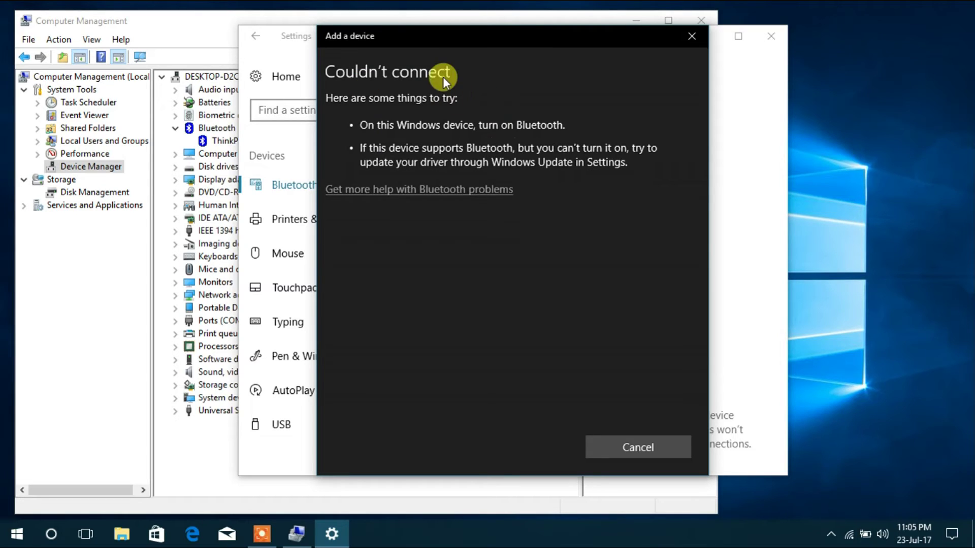
left_click(684, 43)
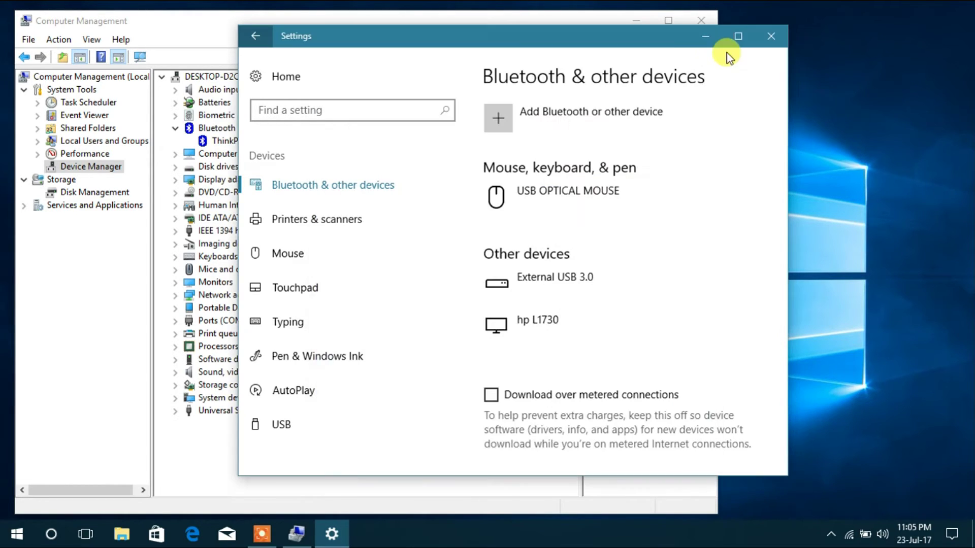
left_click(695, 35)
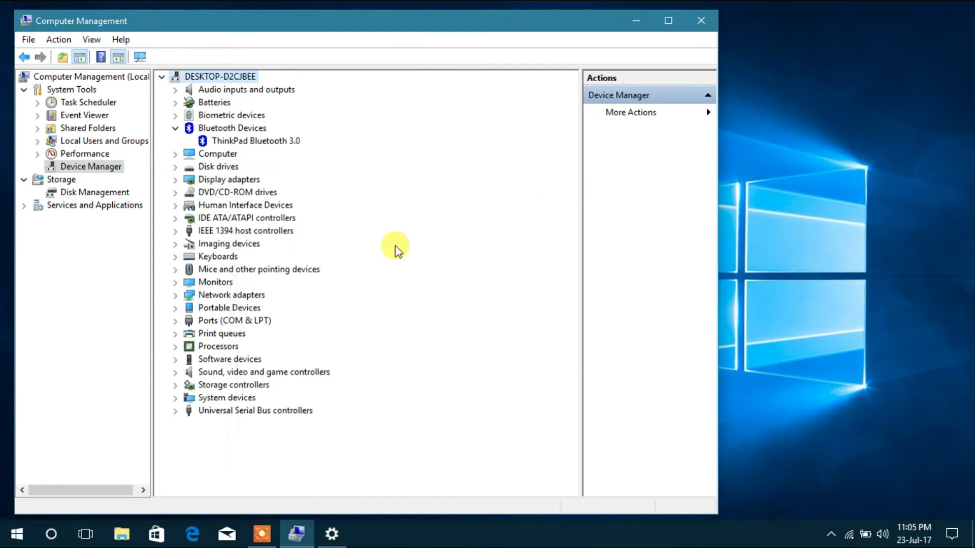
Reinstall the ThinkPad Bluetooth 3.0 driver from the list of drivers on this computer
right_click(221, 139)
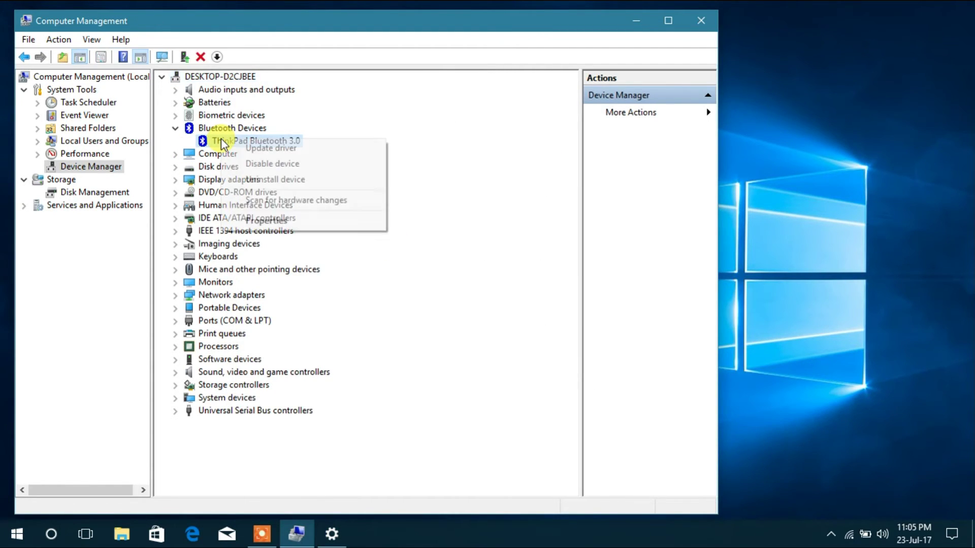
left_click(266, 147)
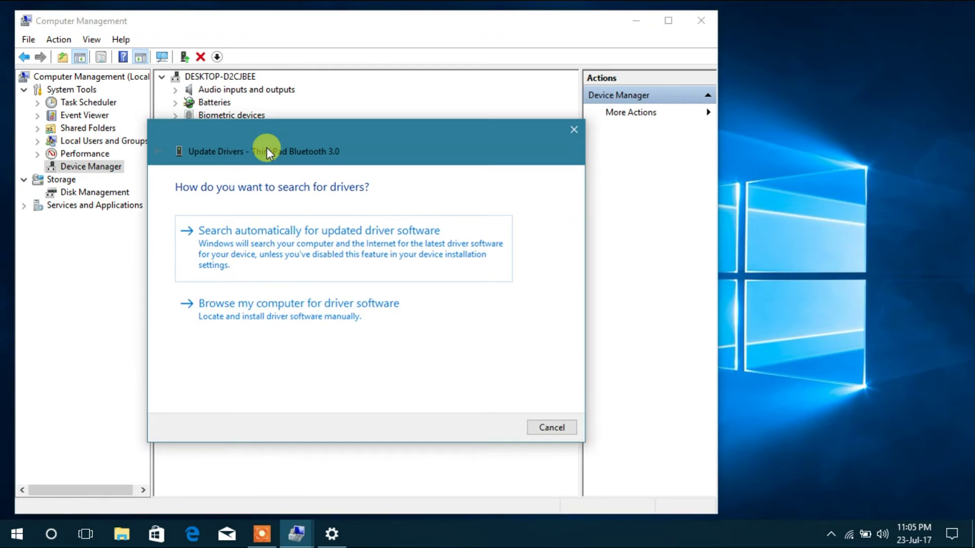
left_click(245, 311)
left_click(300, 336)
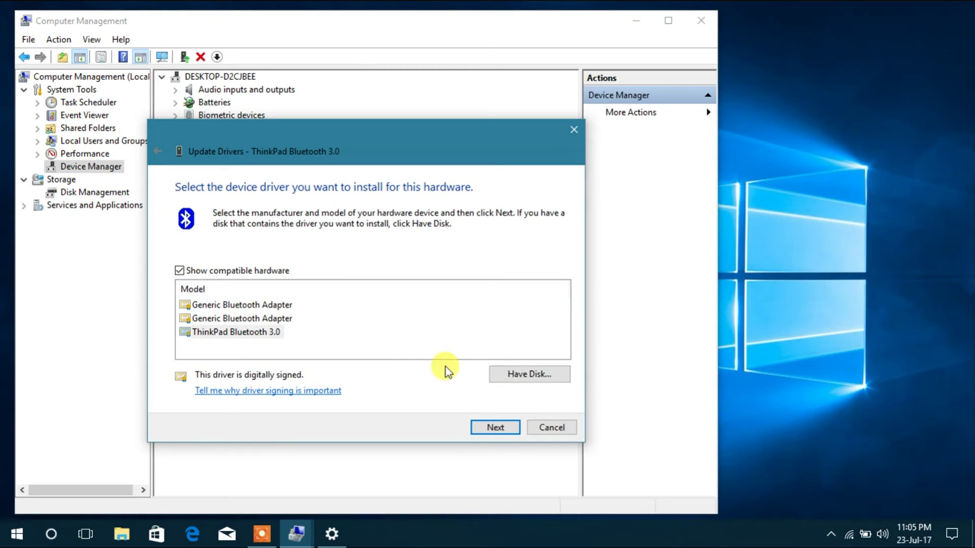
left_click(490, 430)
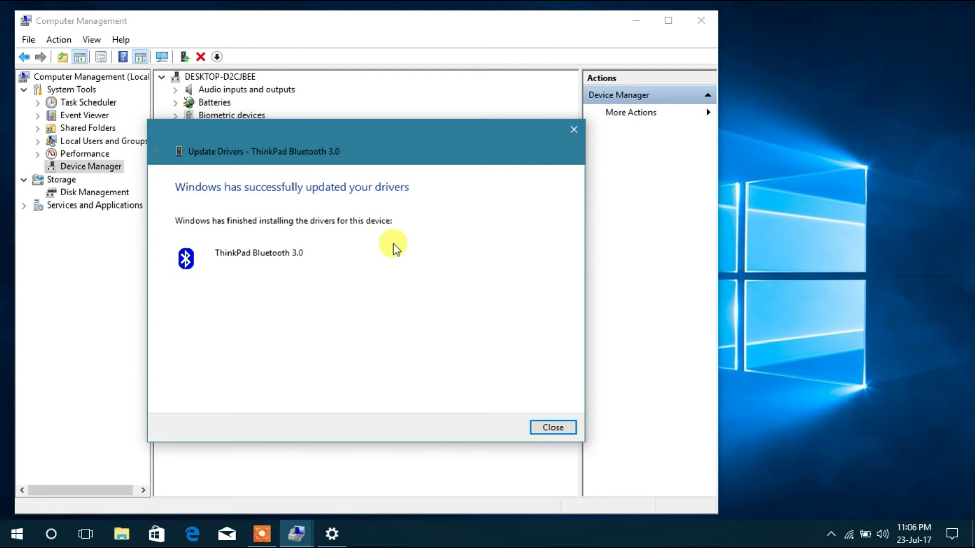
left_click(553, 428)
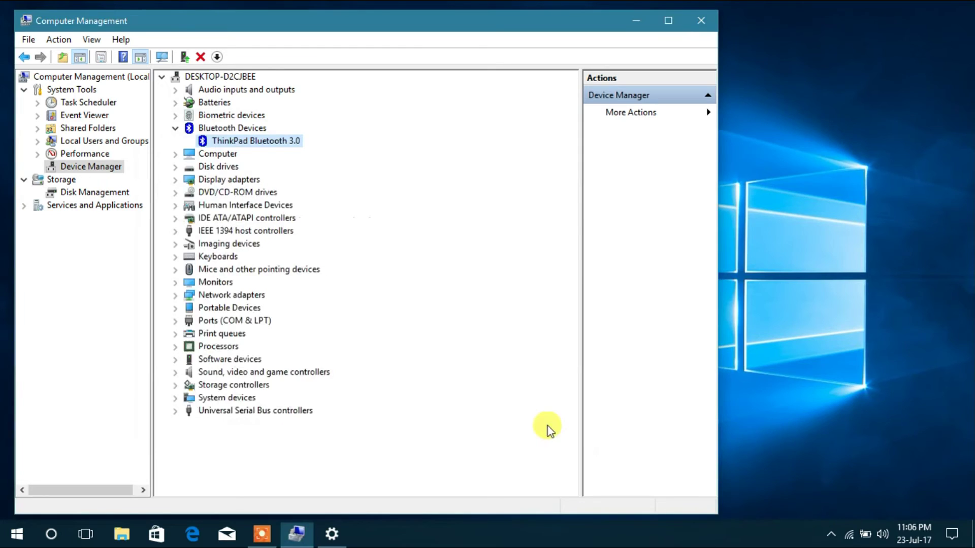
right_click(219, 142)
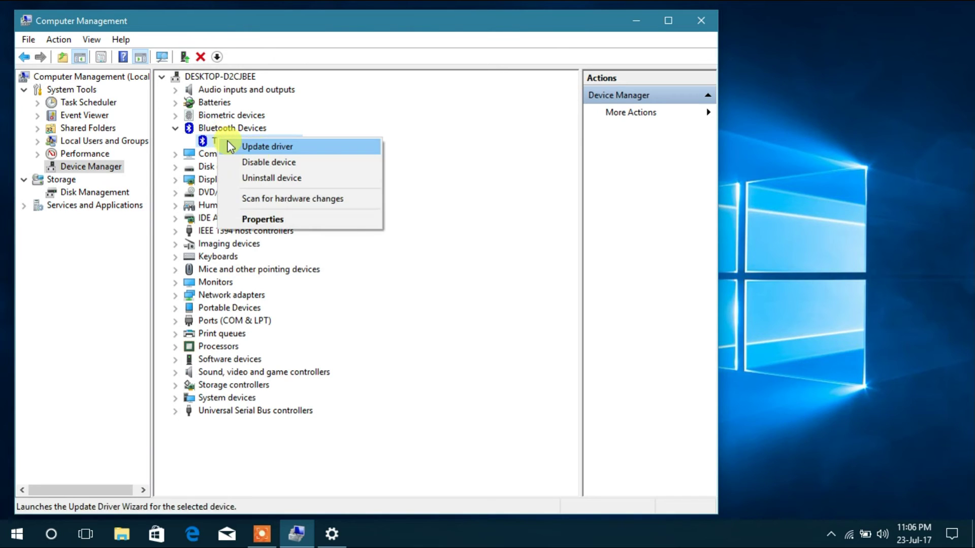
Switch the adapter's driver to Generic Bluetooth Adapter, then minimize Computer Management
left_click(256, 147)
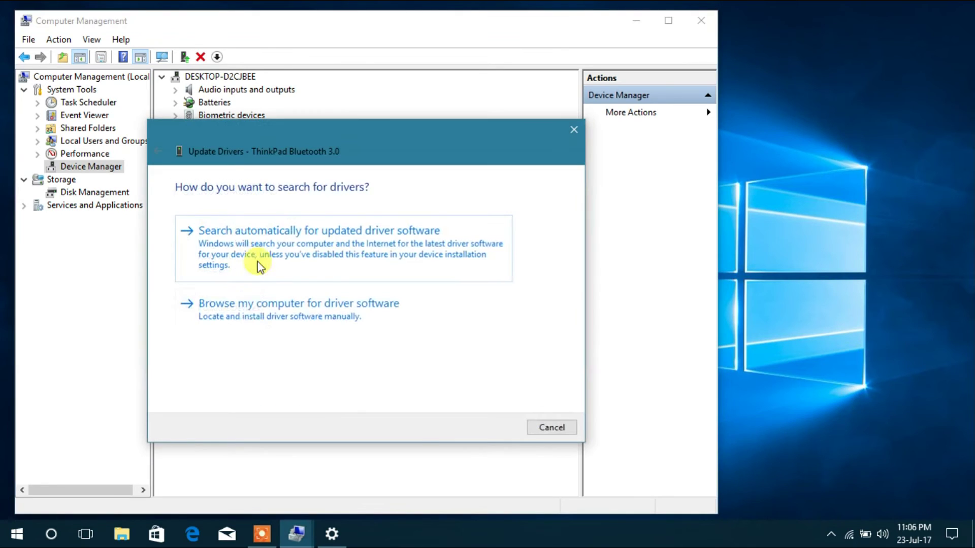
left_click(253, 315)
left_click(283, 334)
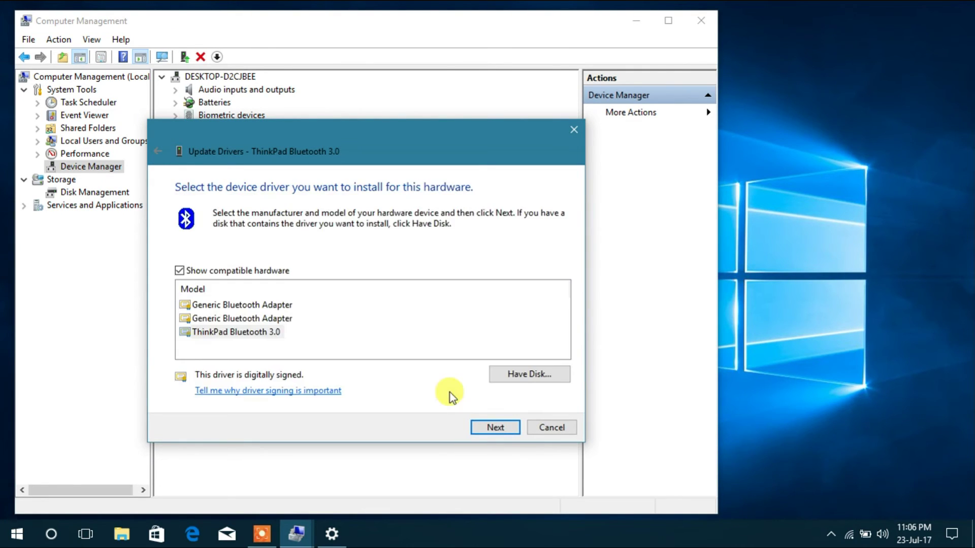
left_click(225, 305)
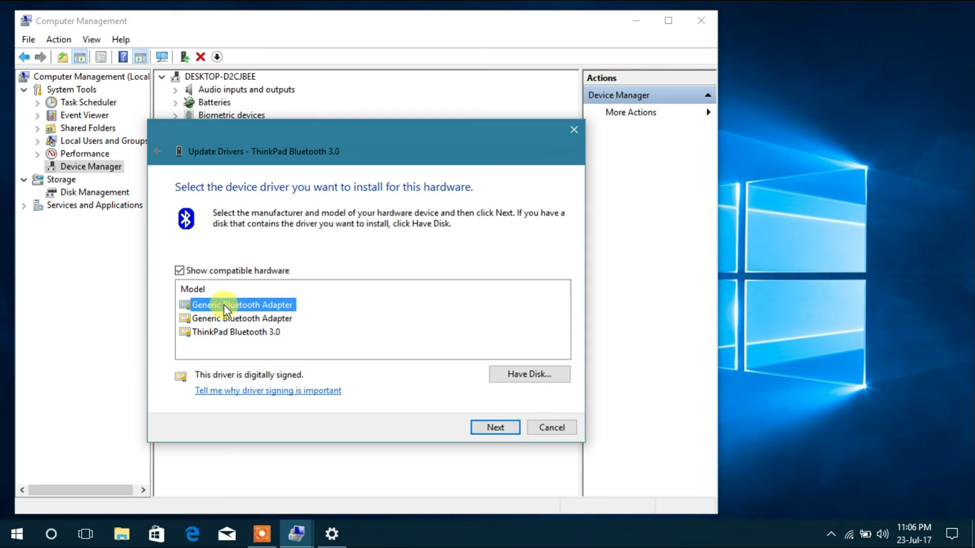
left_click(474, 425)
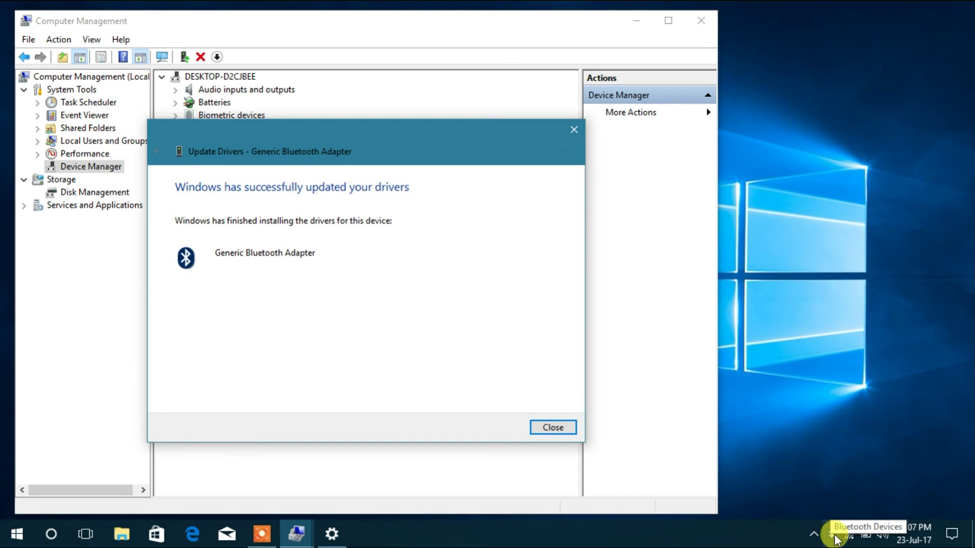
left_click(542, 429)
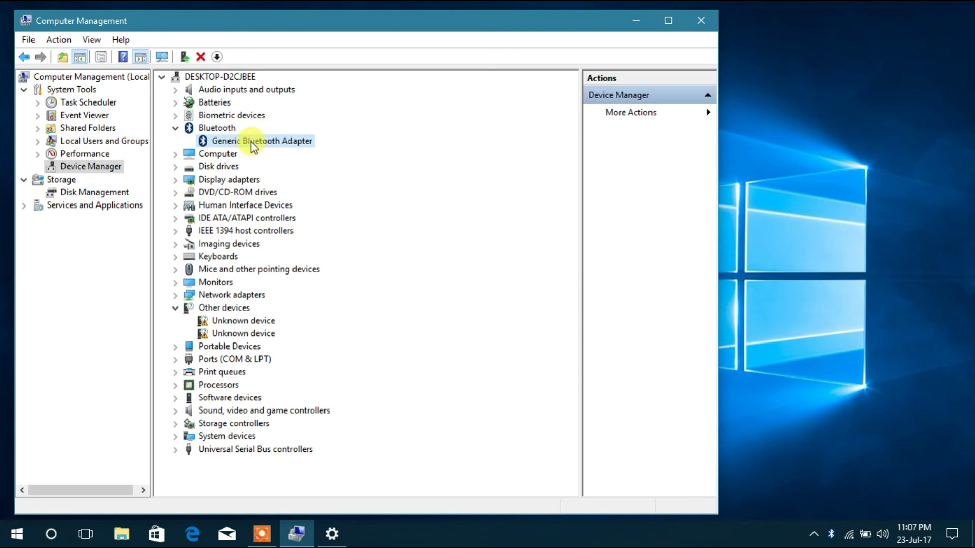
left_click(637, 21)
Return to the Bluetooth settings page and show hidden tray icons, now including Bluetooth
left_click(333, 535)
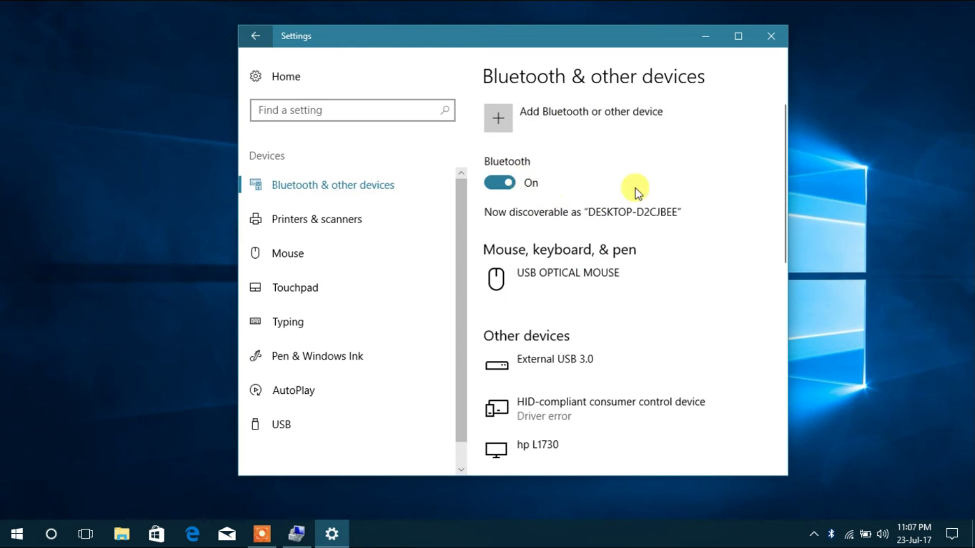
left_click(813, 533)
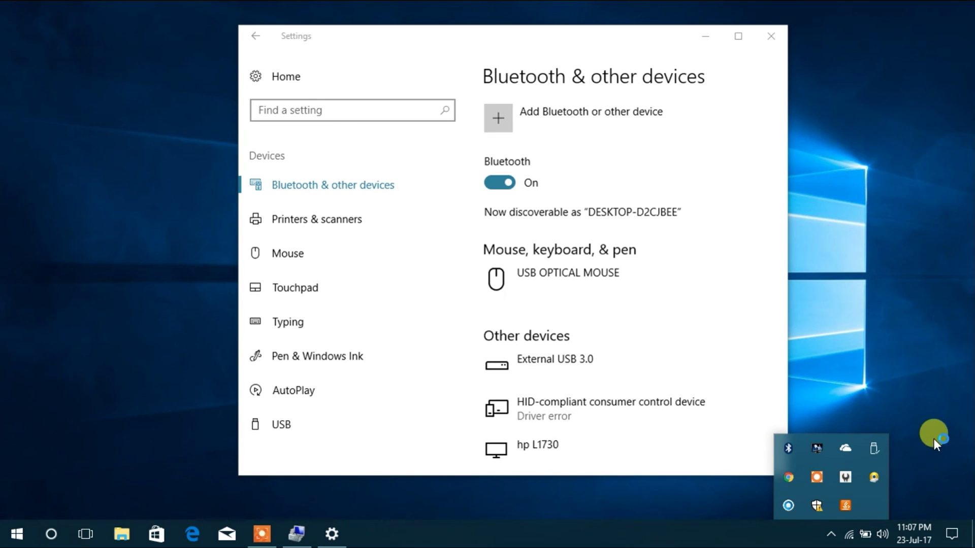
Confirm Action Center has a Bluetooth tile reading Not connected, then close it
left_click(951, 535)
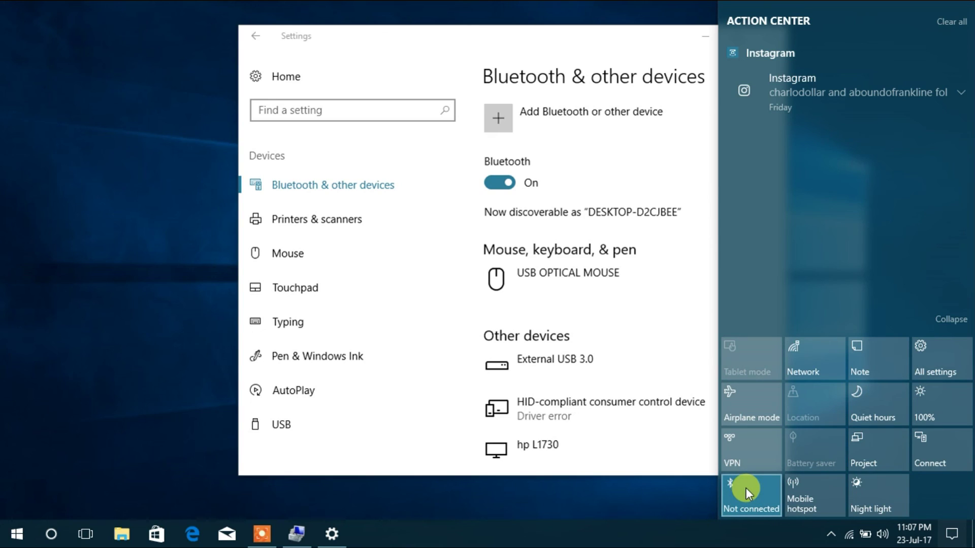
left_click(635, 510)
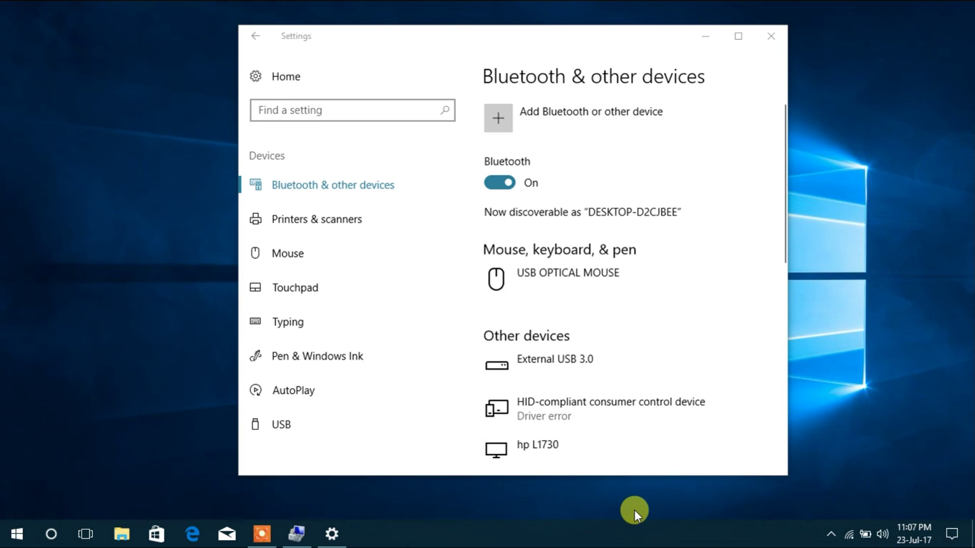